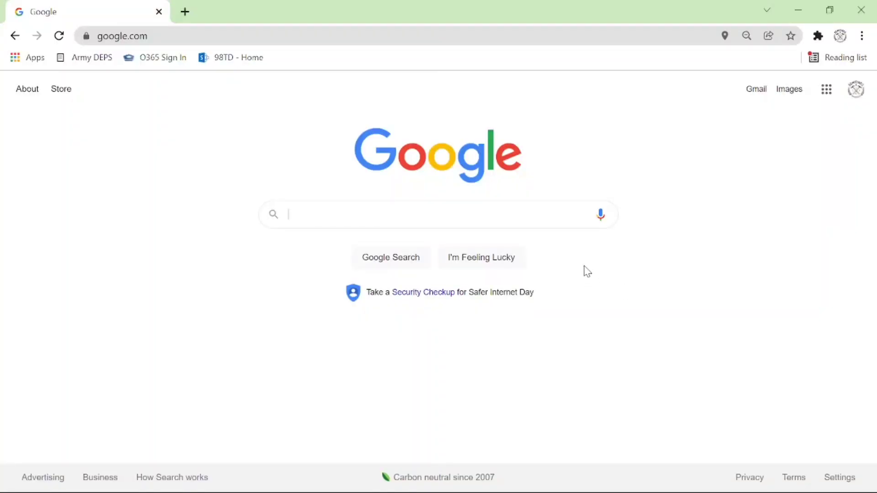
- Search Google for 'efr laser tube' and scroll down to the efrlaser.com result
left_click(395, 226)
left_click(183, 34)
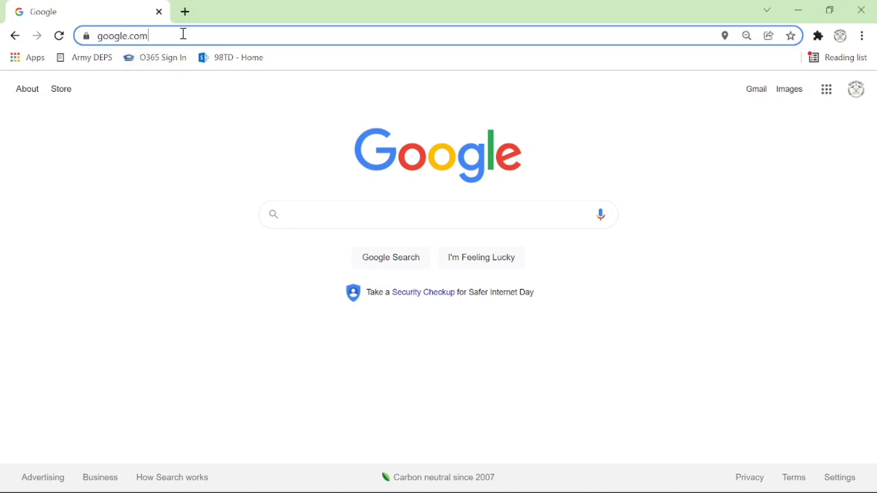
type("EFR")
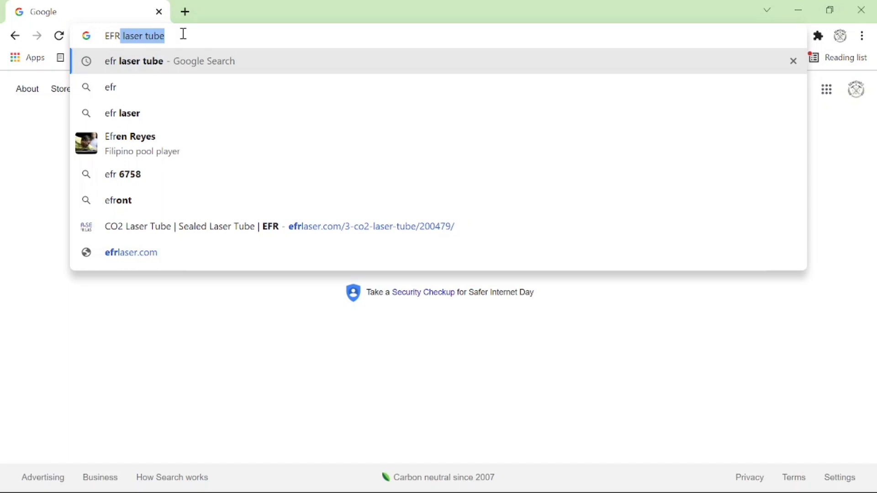
key("Return")
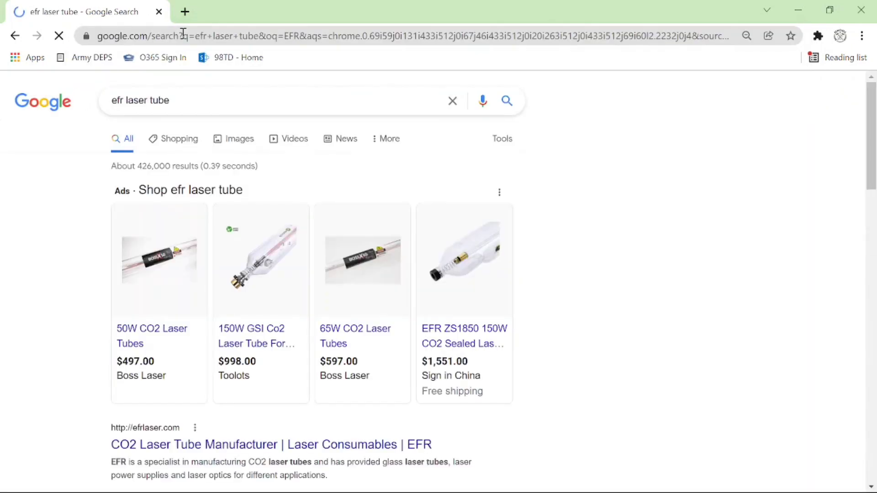
scroll(81, 245, "down", 5)
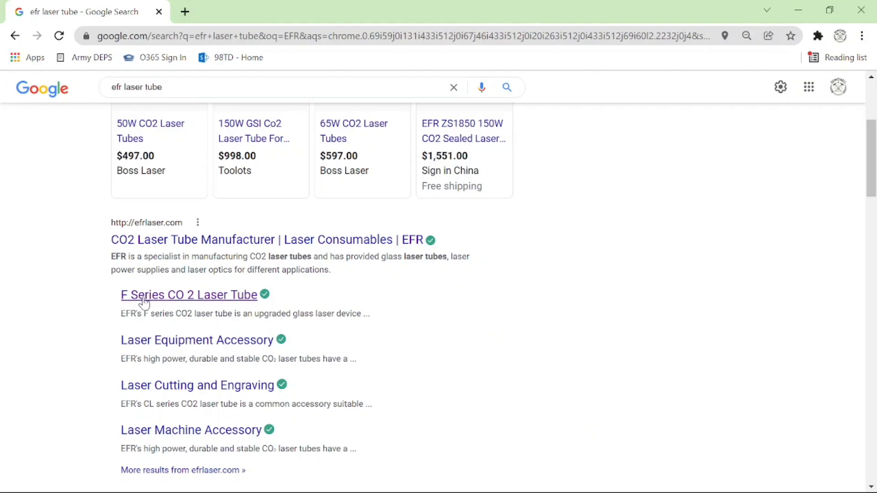
- Open EFR's F Series CO2 Laser Tube page and highlight the F2 tube's 28 operating current
left_click(171, 299)
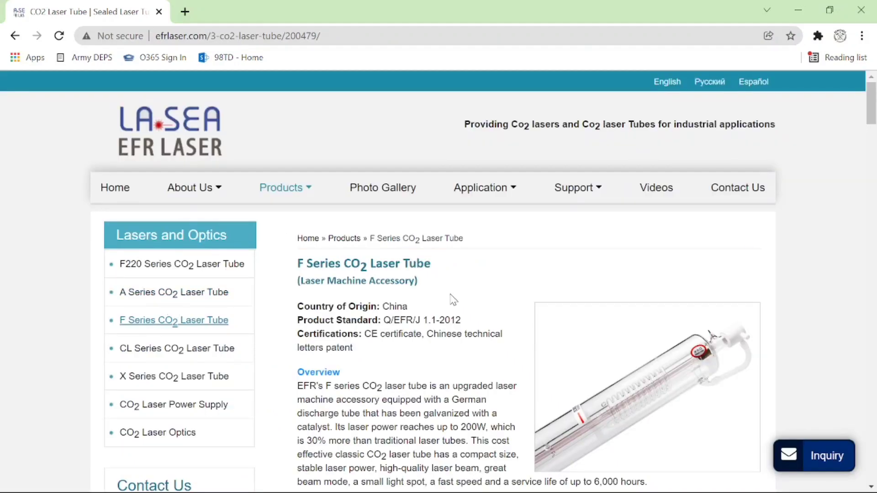
scroll(482, 274, "down", 3)
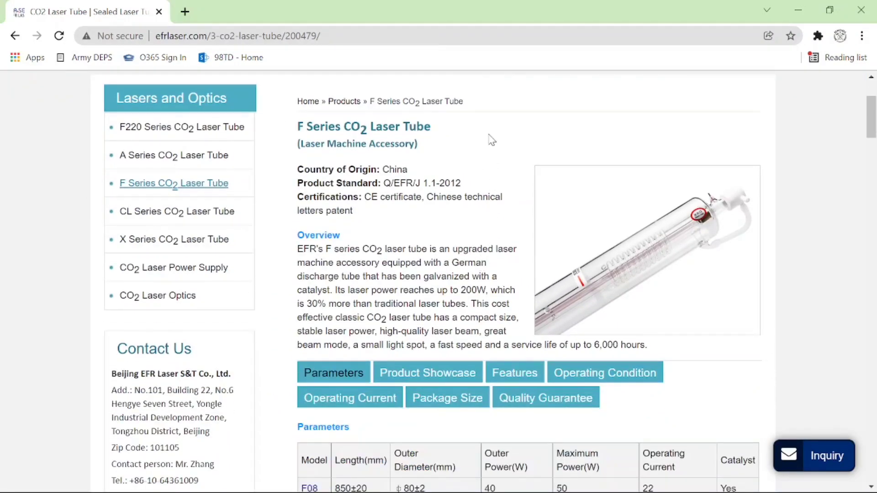
scroll(491, 139, "down", 4)
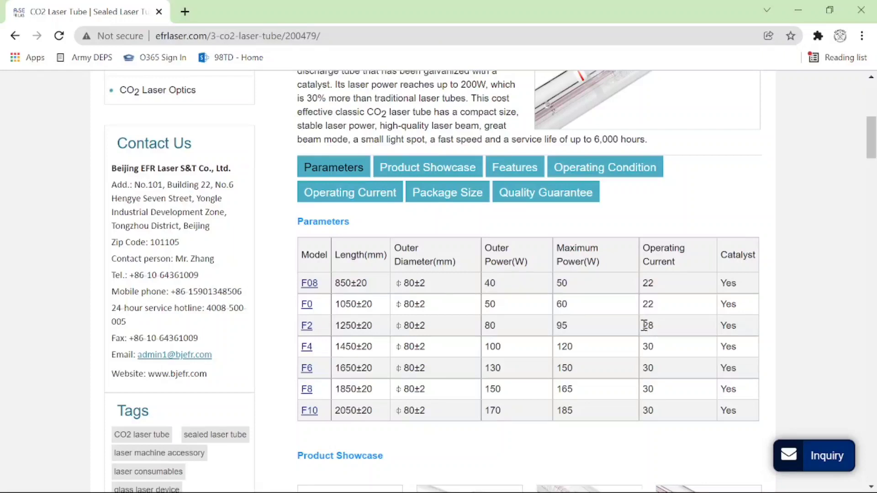
left_click_drag(654, 324, 650, 325)
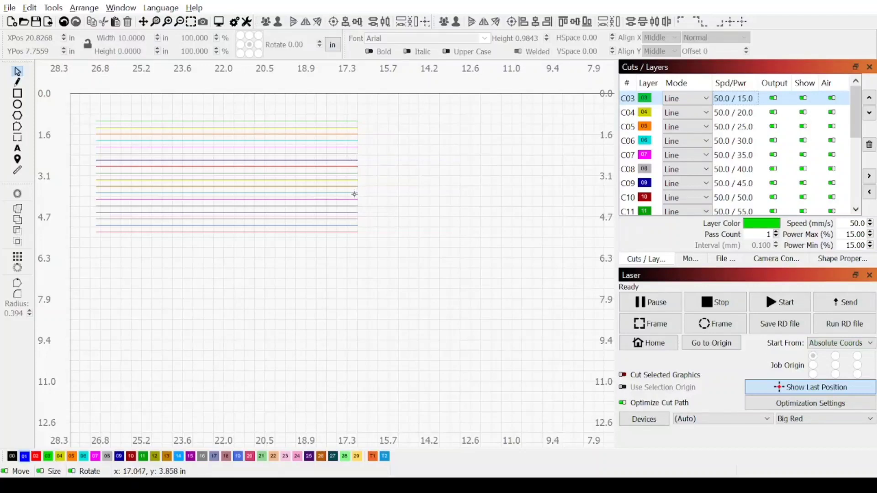
left_click(347, 122)
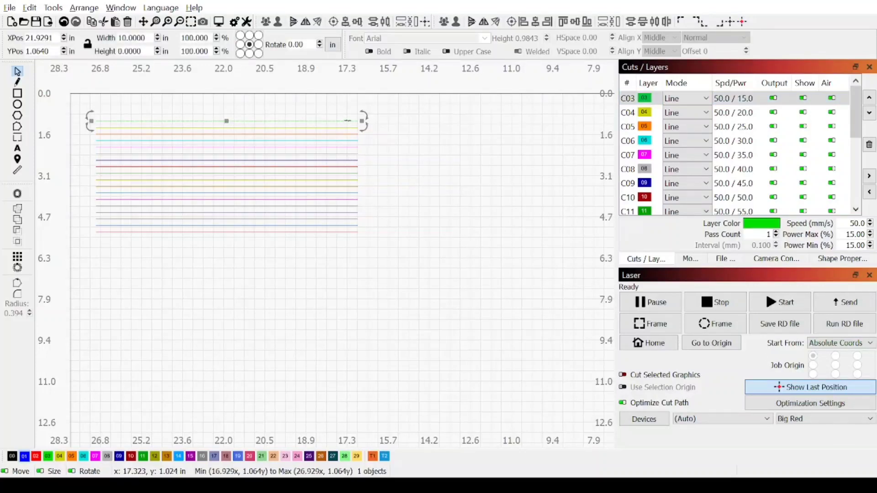
left_click(733, 103)
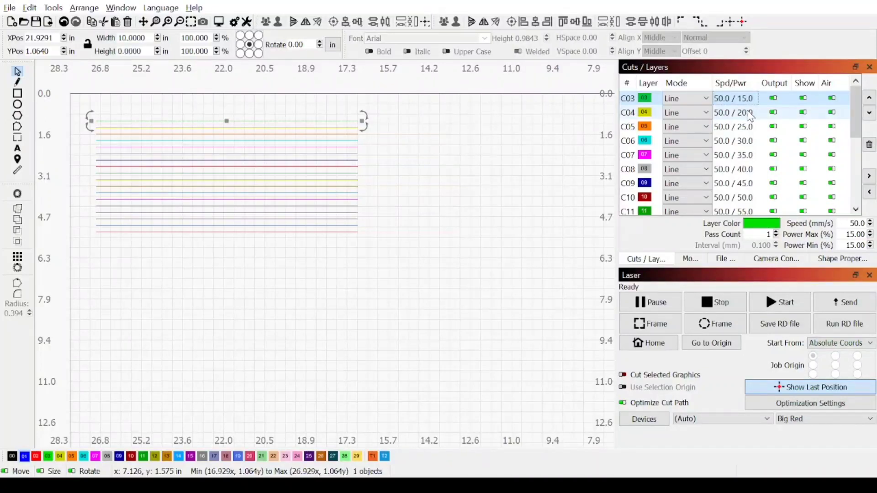
left_click(749, 114)
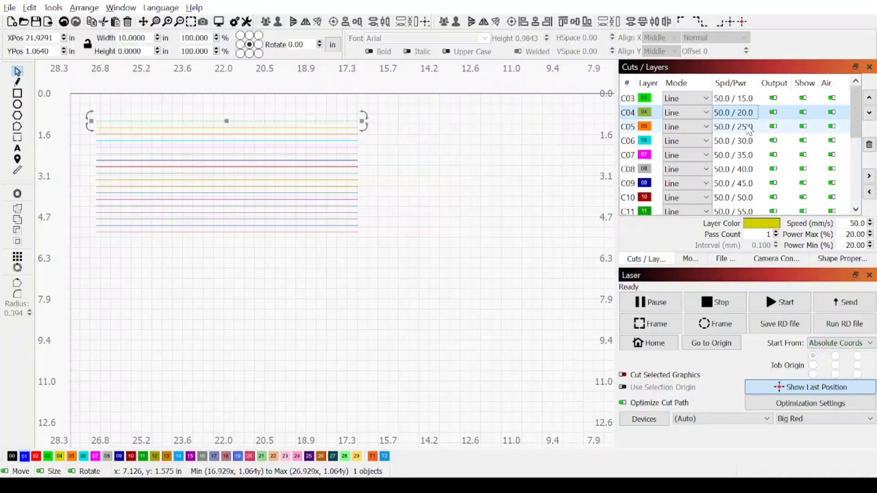
left_click(747, 127)
scroll(749, 159, "down", 4)
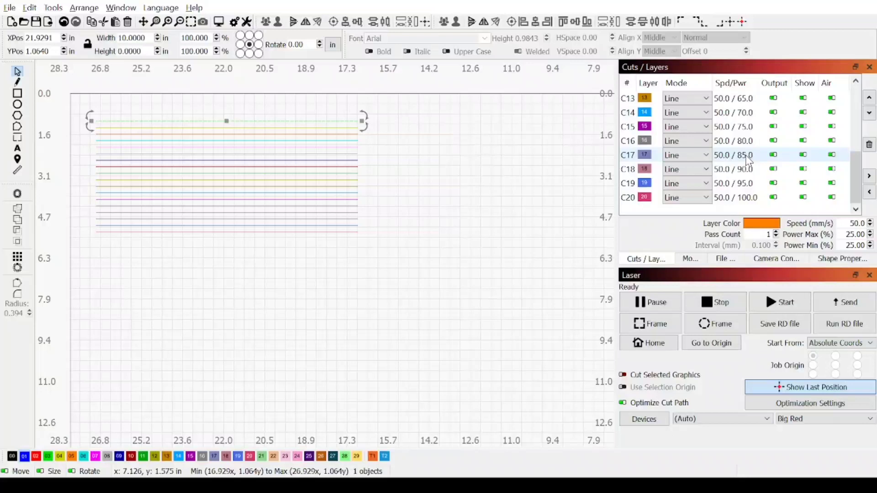
left_click(751, 200)
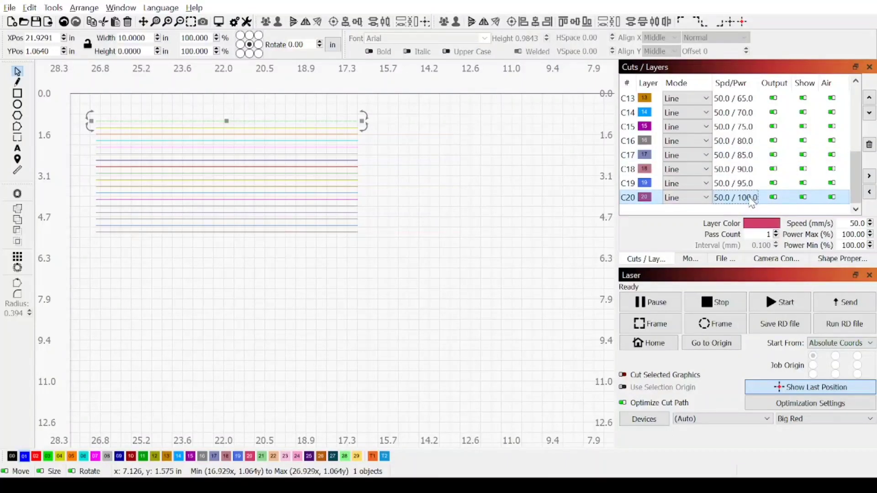
left_click(342, 138)
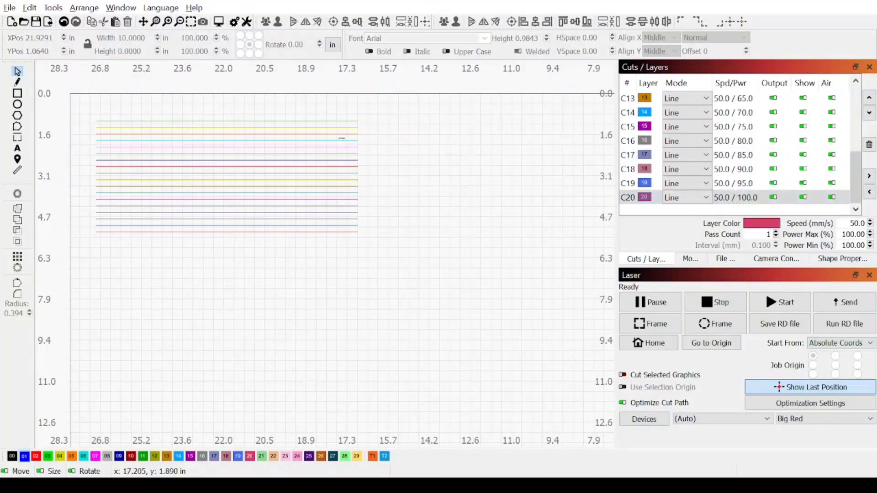
- Draw a single horizontal black line below the stacked test lines and select it
left_click(17, 84)
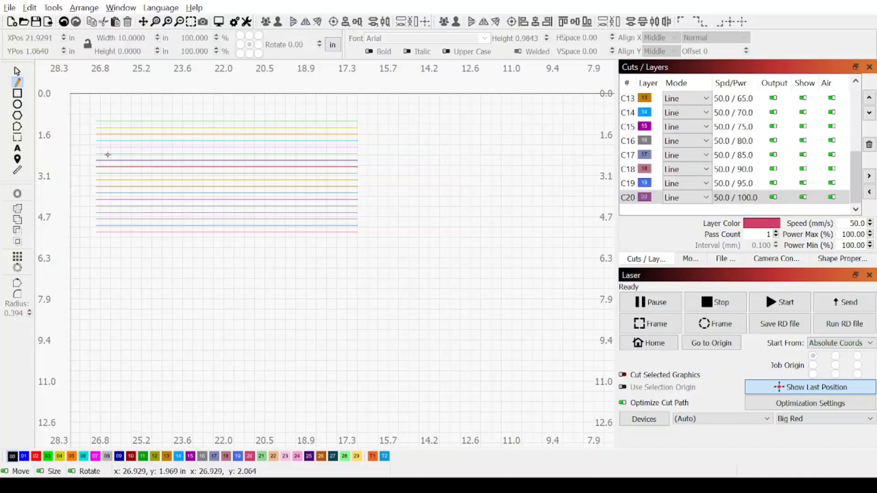
left_click(248, 274)
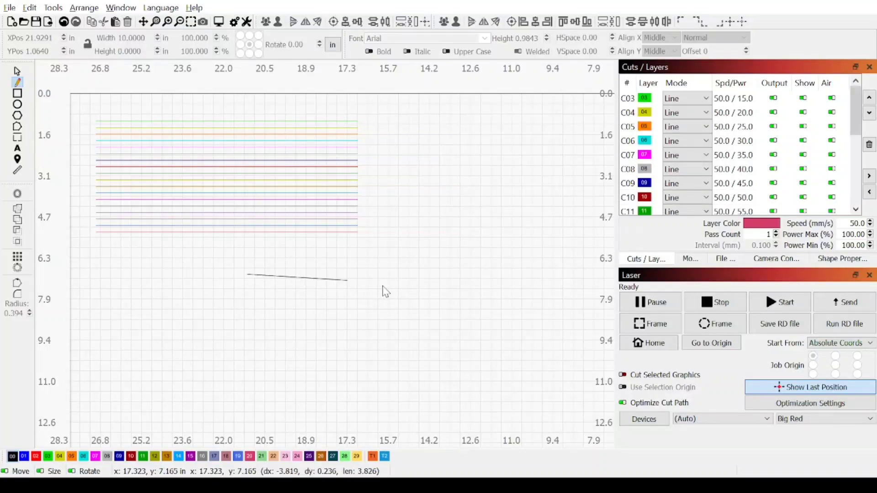
left_click(404, 275)
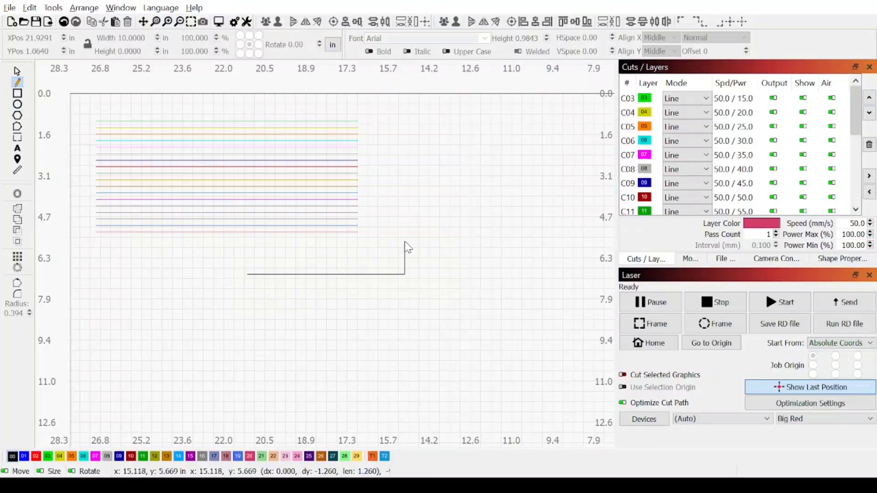
right_click(407, 247)
left_click(16, 72)
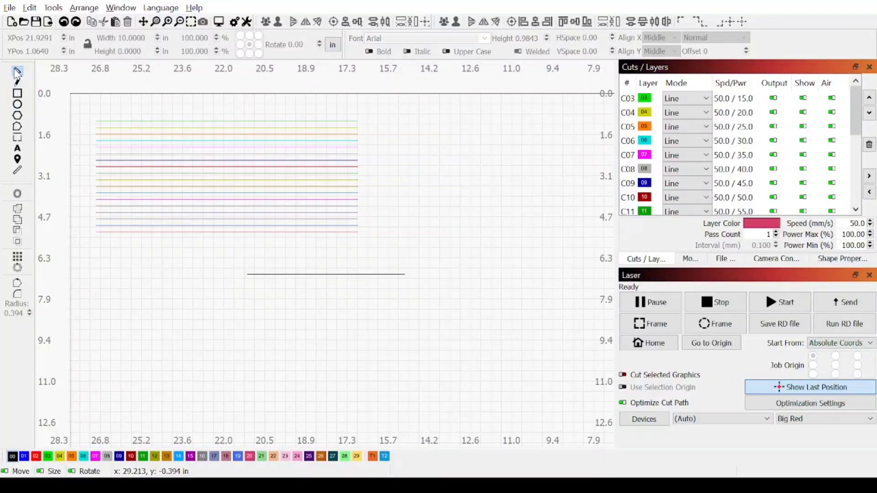
left_click(327, 274)
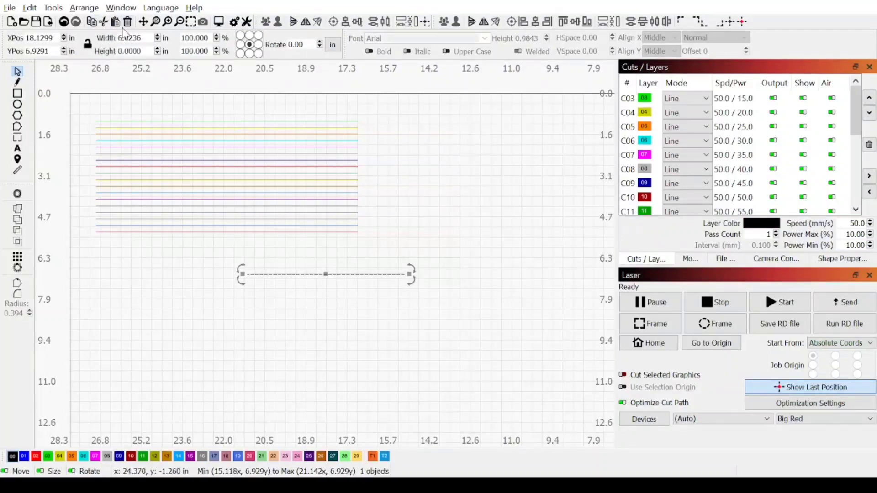
- Set the selected black line's width to 10 inches
left_click_drag(141, 38, 117, 39)
type("10")
key("Tab")
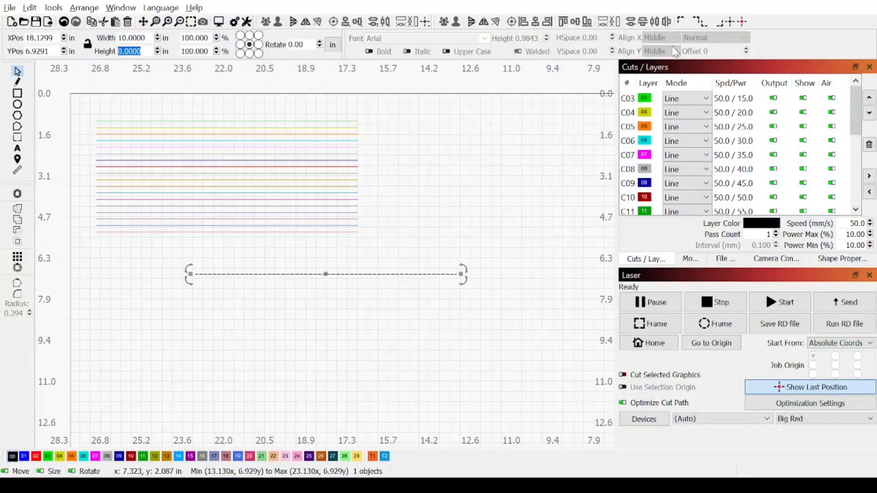
left_click_drag(854, 132, 852, 201)
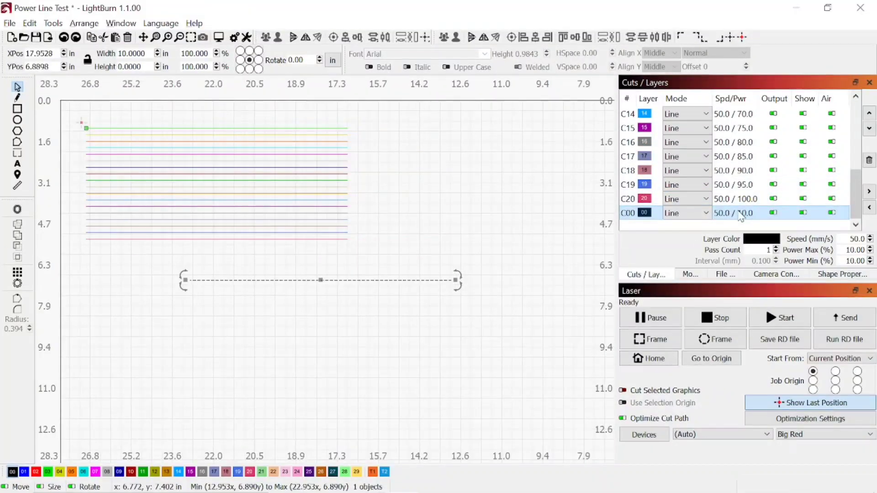
- Set layer C00 to 50 mm/s with 15% max and min power, then deselect the line
double_click(743, 214)
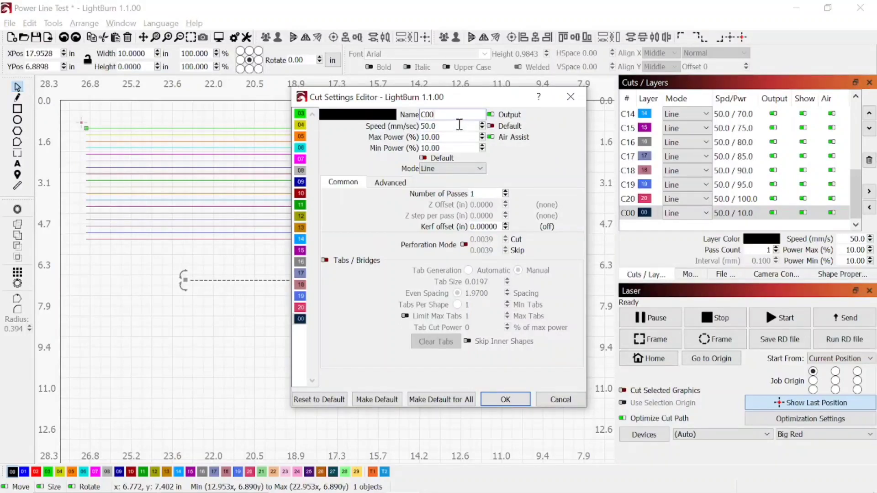
left_click_drag(460, 125, 414, 124)
type("50")
key("Tab")
type("15")
key("Tab")
type("1")
left_click(505, 400)
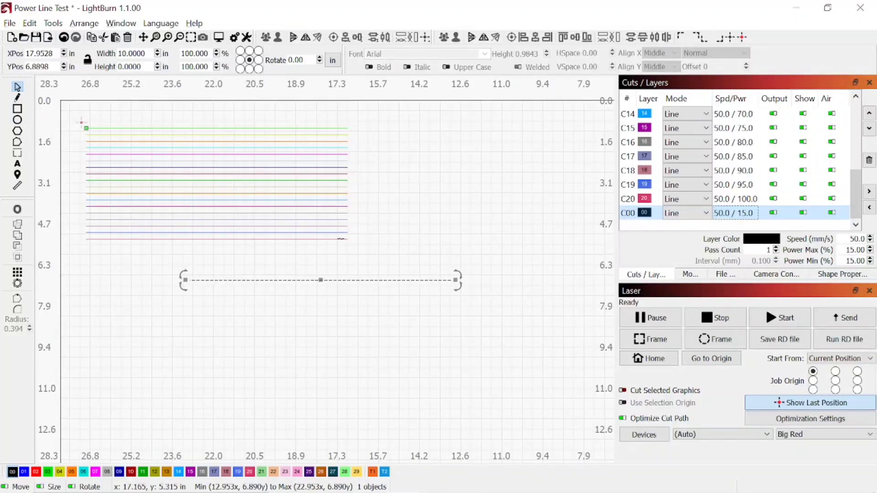
left_click(335, 305)
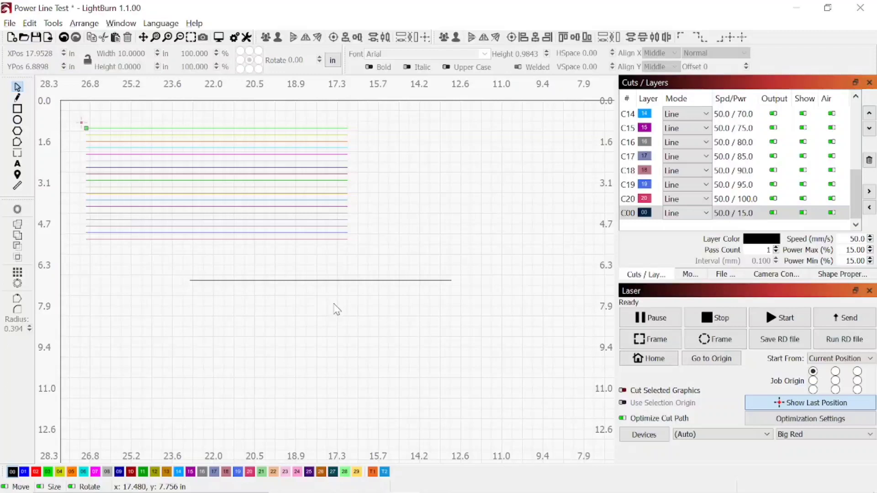
- Draw a horizontal line on layer 01 below the black line and select it
left_click(24, 471)
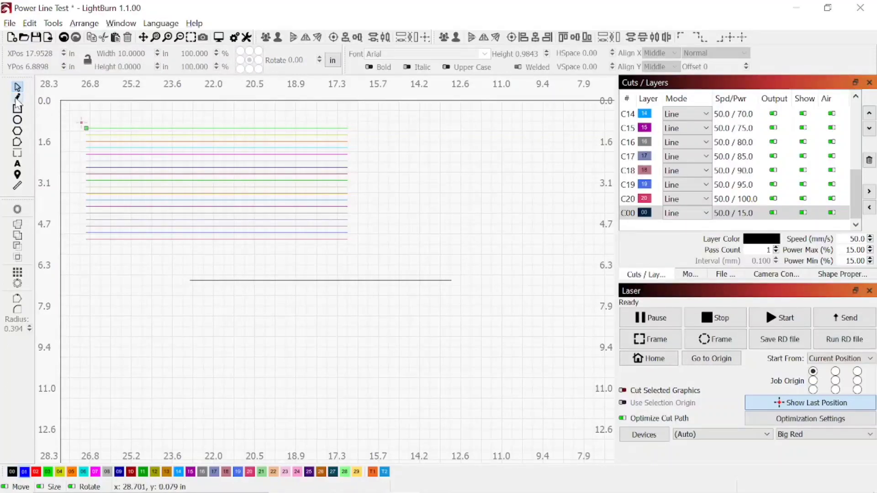
left_click(18, 98)
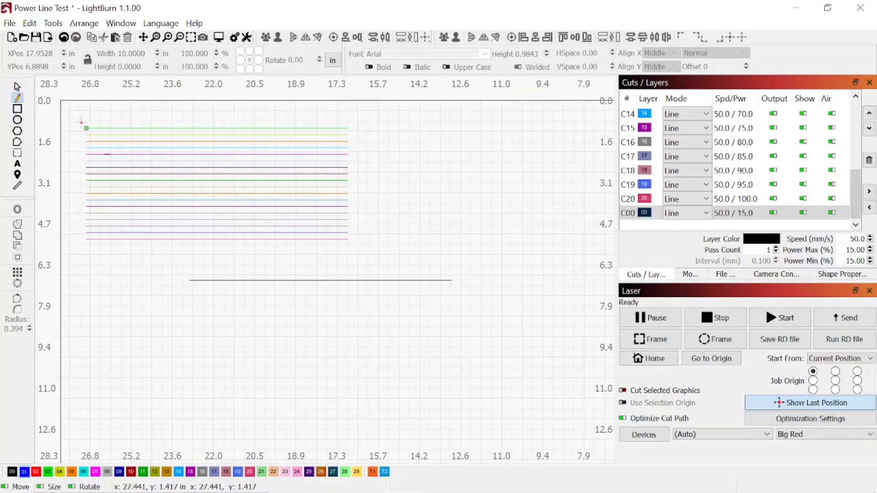
left_click(364, 305)
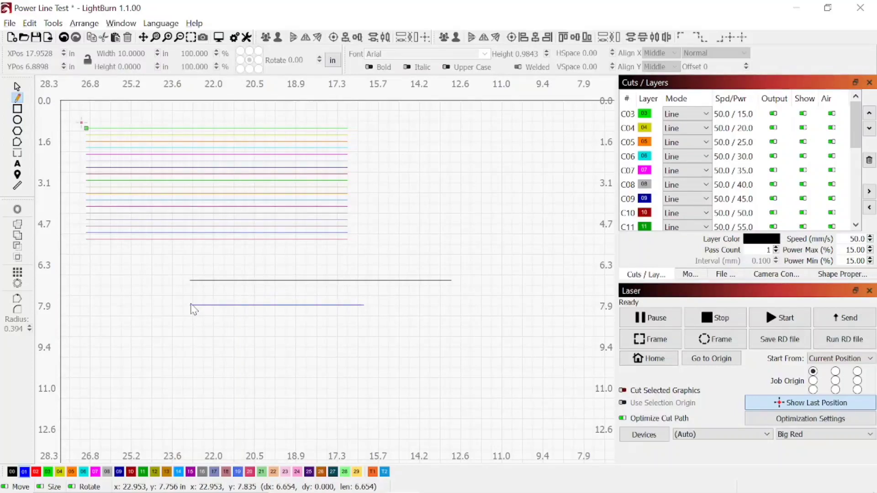
left_click(191, 305)
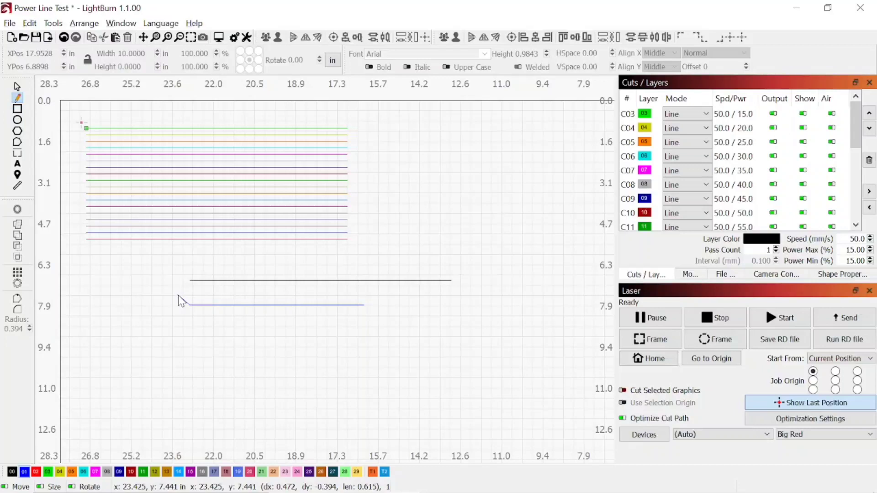
right_click(181, 305)
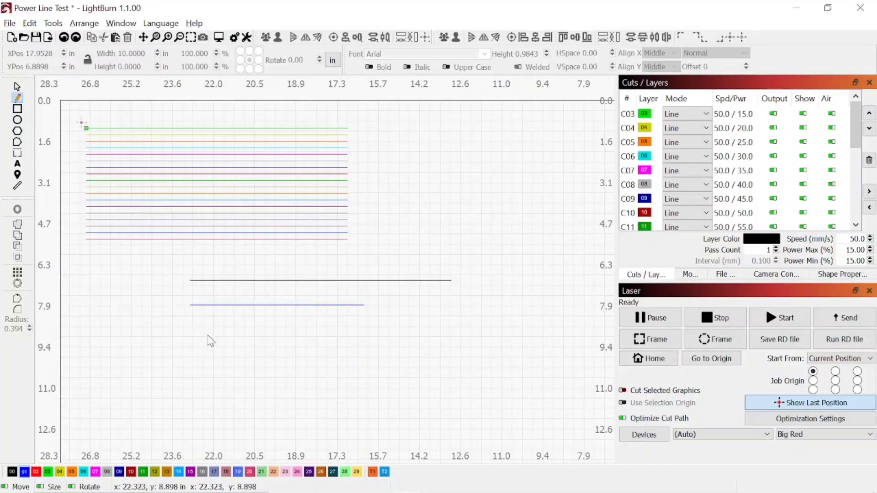
key("Escape")
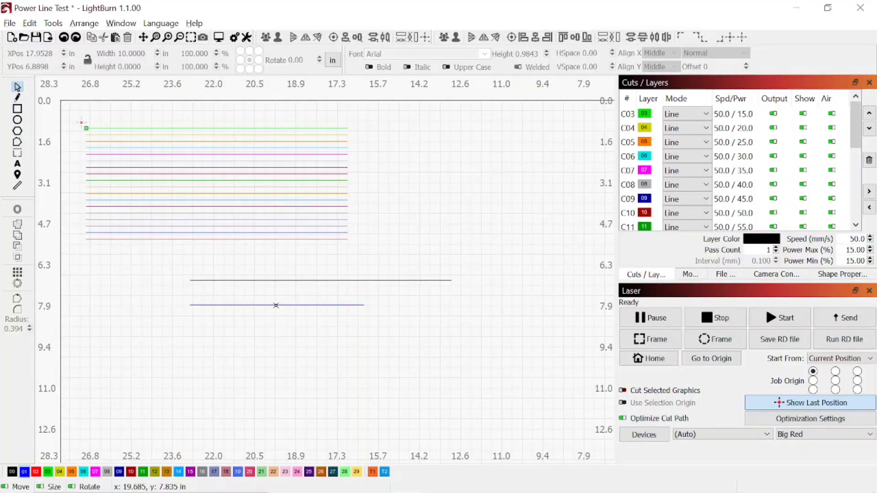
left_click(278, 305)
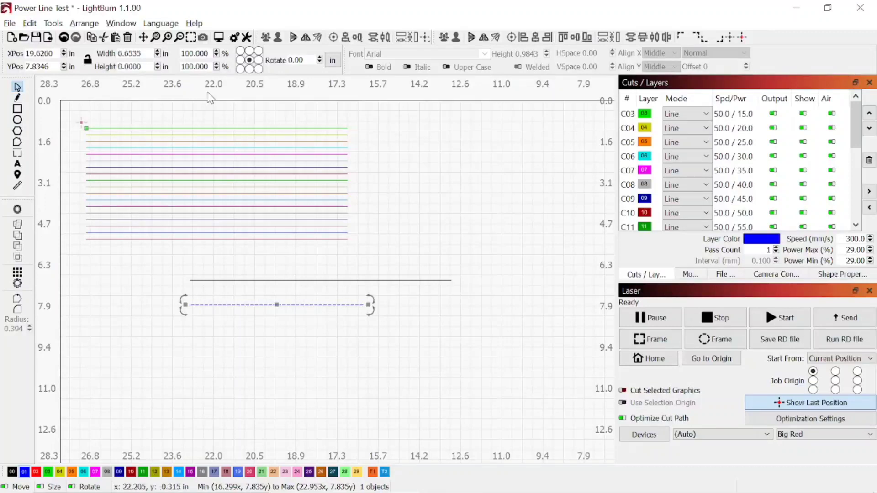
- Set the blue line's width to 10 inches
left_click_drag(142, 54, 111, 57)
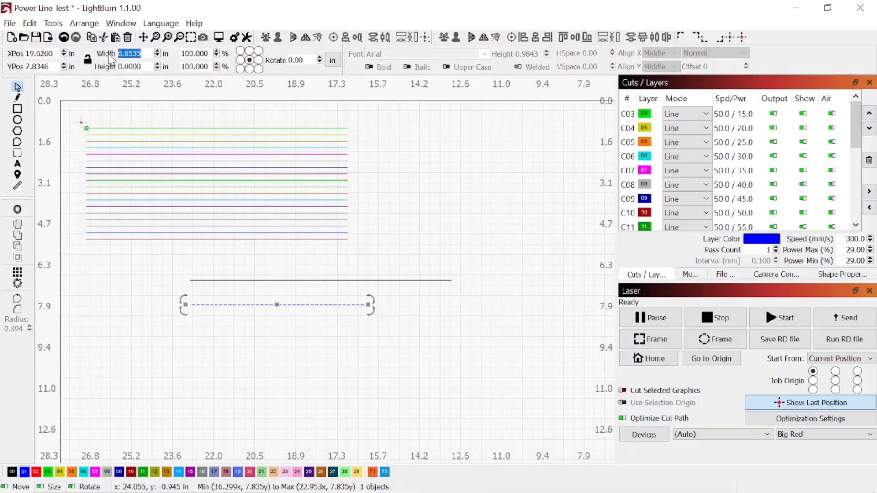
type("10")
key("Tab")
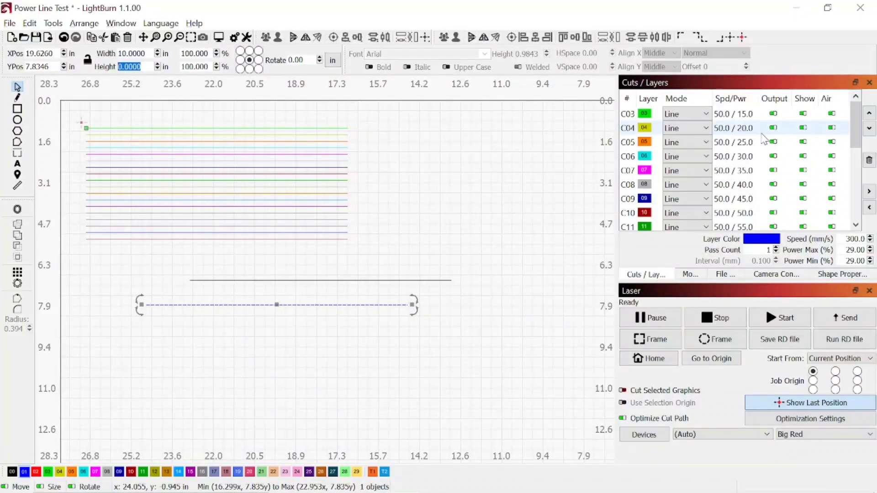
scroll(740, 215, "down", 4)
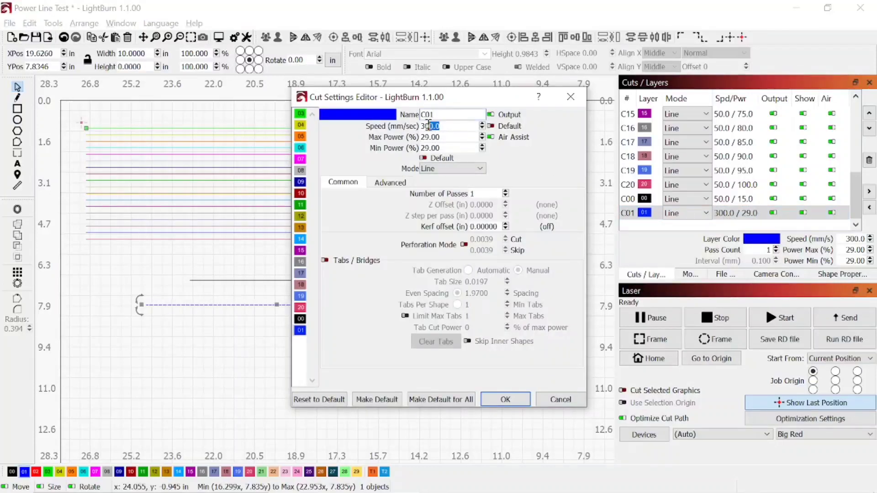
- Set layer C01 to 50 mm/s with 20% power, then delete both lines below the stack
type("5")
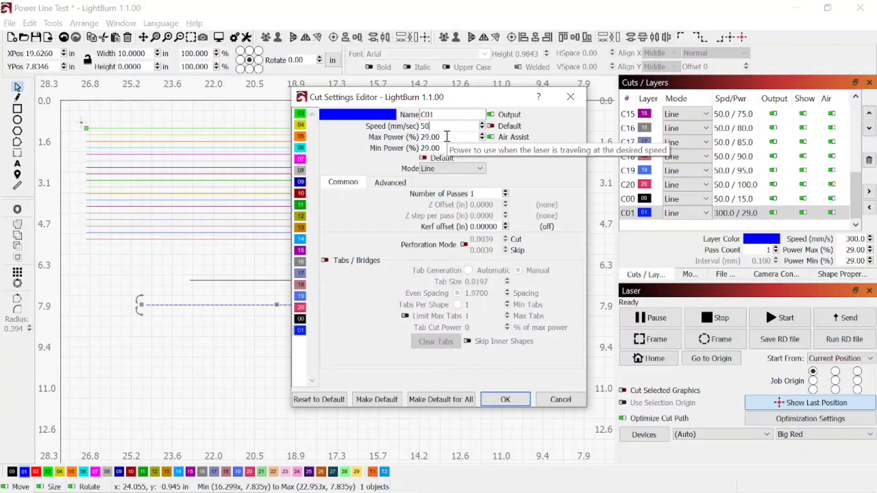
type("0")
key("Tab")
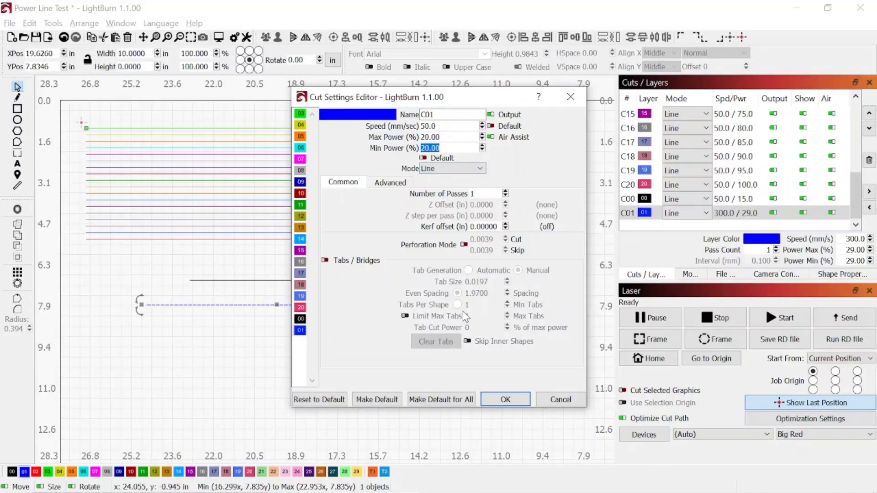
left_click(499, 400)
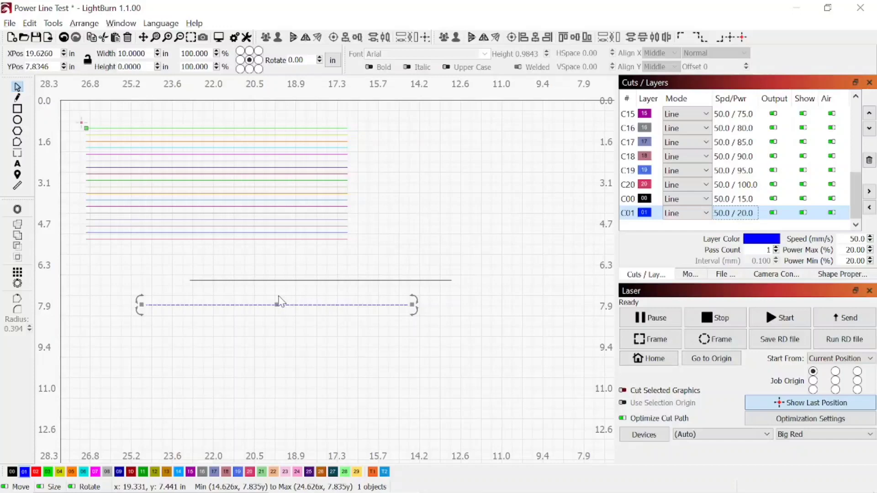
left_click_drag(276, 303, 420, 339)
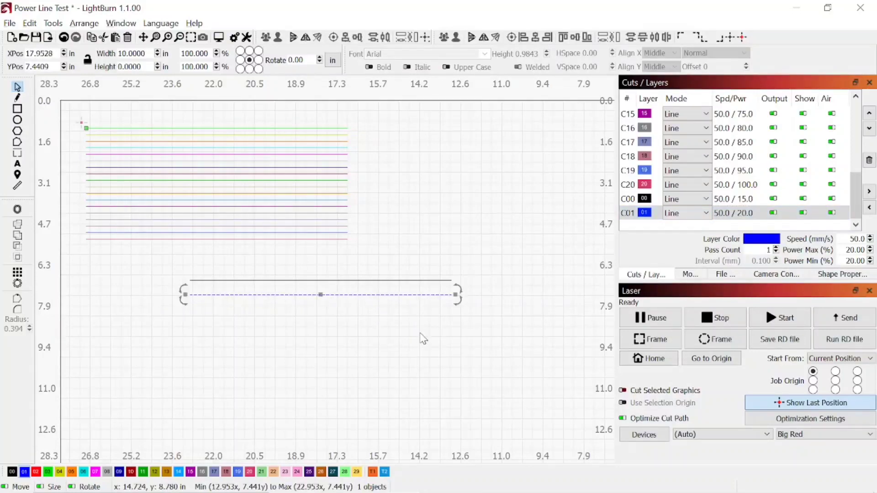
key("Delete")
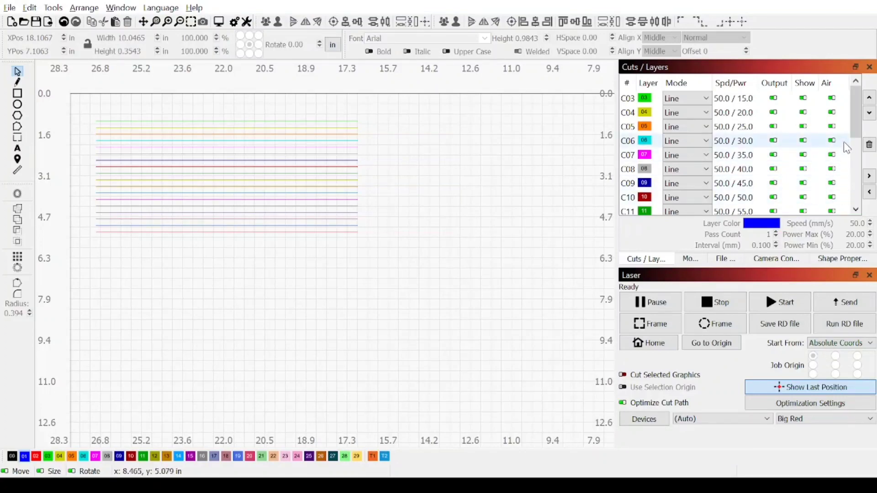
- Switch off output for layers C20 through C03 in the Cuts/Layers list
left_click_drag(855, 132, 852, 200)
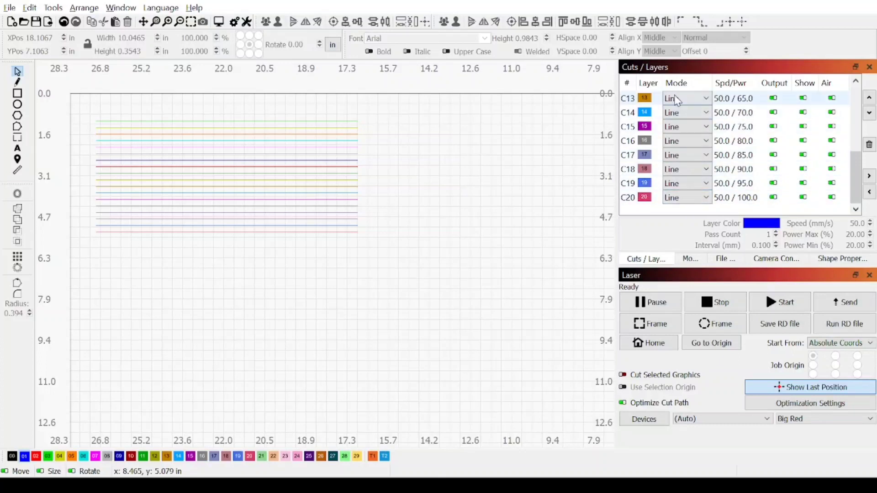
left_click(774, 197)
left_click(774, 183)
left_click(773, 169)
left_click(773, 155)
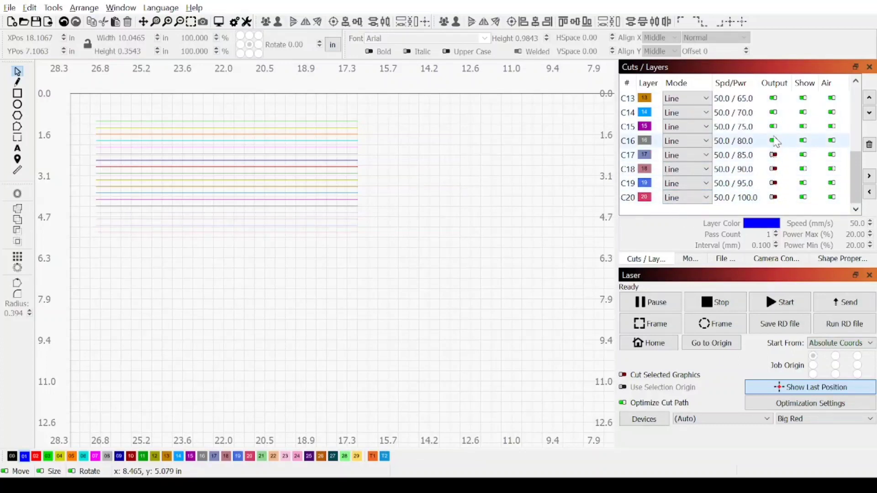
left_click(774, 141)
left_click(773, 127)
left_click(773, 113)
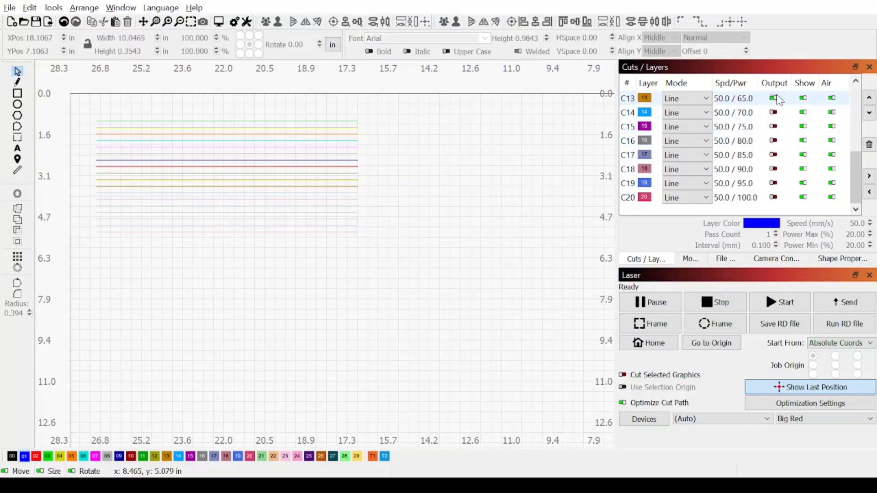
left_click(774, 98)
scroll(767, 132, "up", 2)
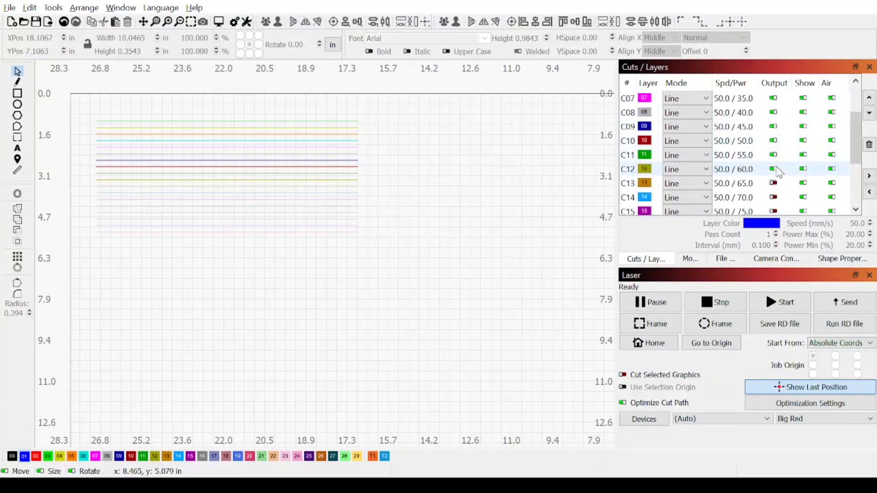
left_click(774, 169)
left_click(774, 140)
left_click(774, 126)
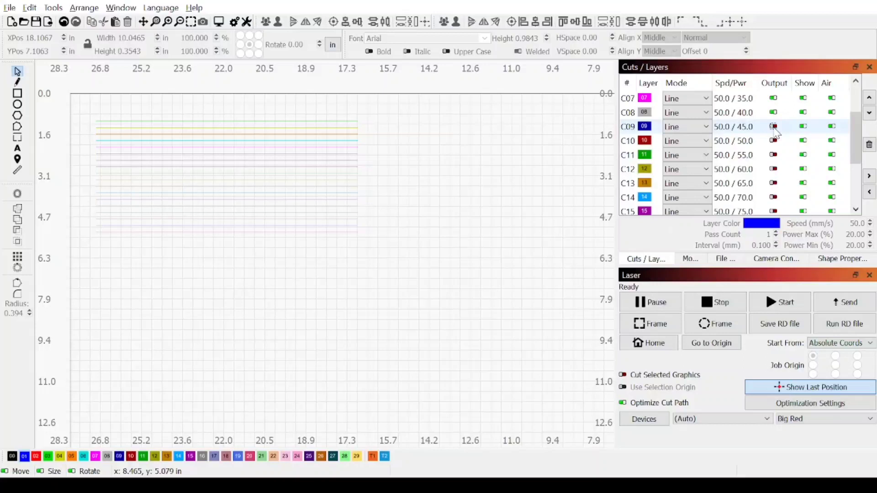
left_click(773, 112)
left_click(773, 98)
scroll(776, 107, "up", 1)
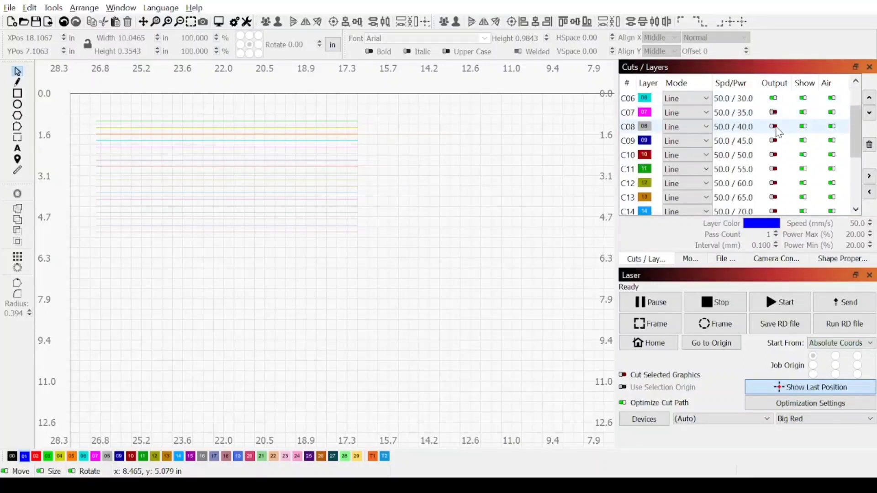
left_click(775, 113)
scroll(776, 117, "up", 1)
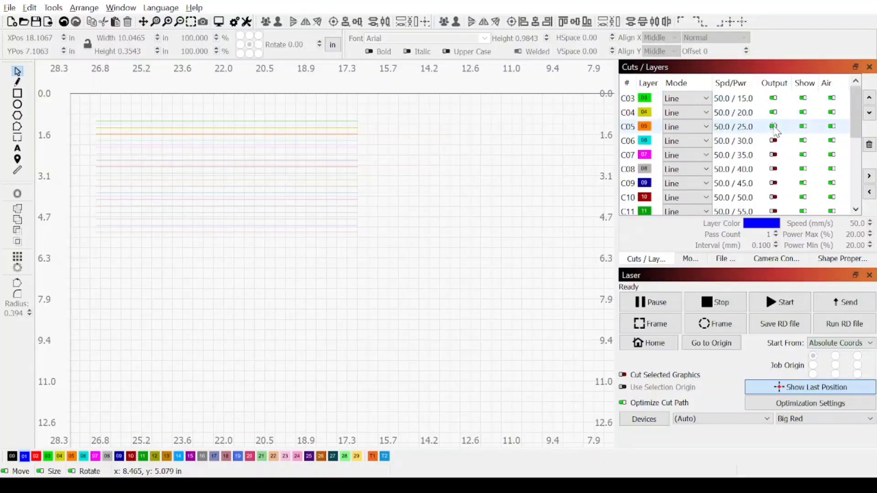
left_click(773, 126)
left_click(774, 113)
left_click(773, 99)
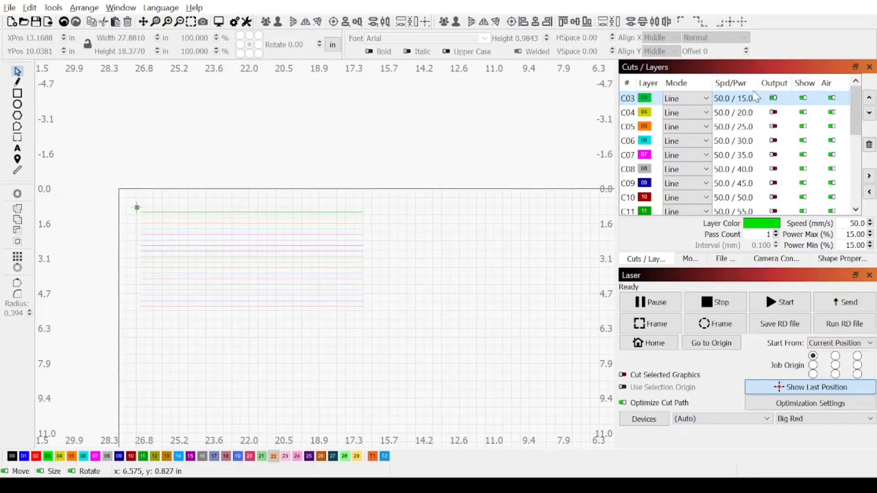
- Turn output off for layer C03 after its 15% test line has burned
left_click(775, 98)
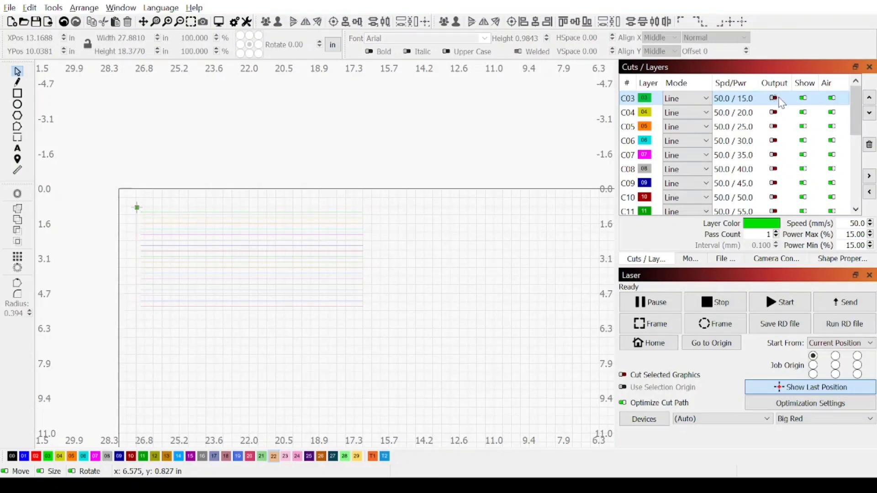